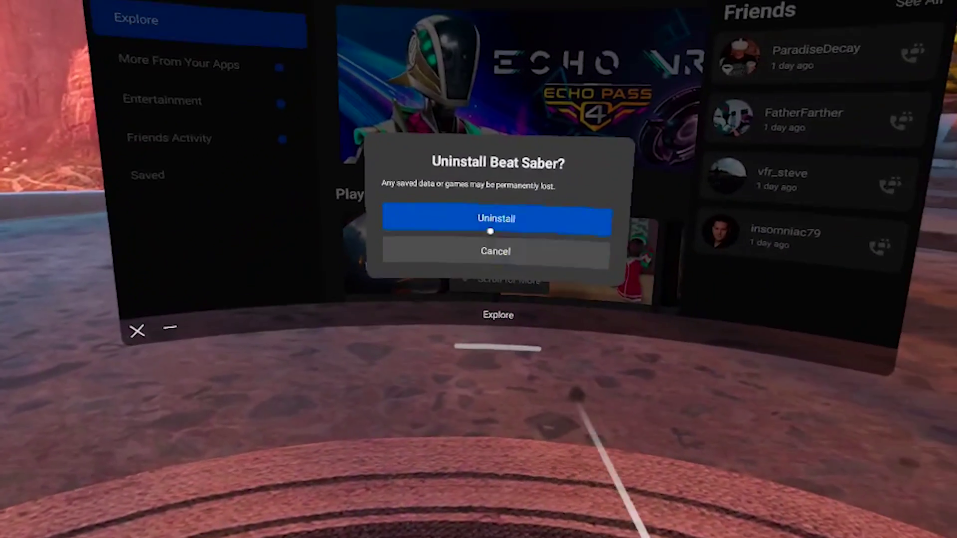
- Confirm removing Beat Saber from the Quest headset so its tile shows Not installed
{"action": "left_click", "coordinate": [506, 220]}
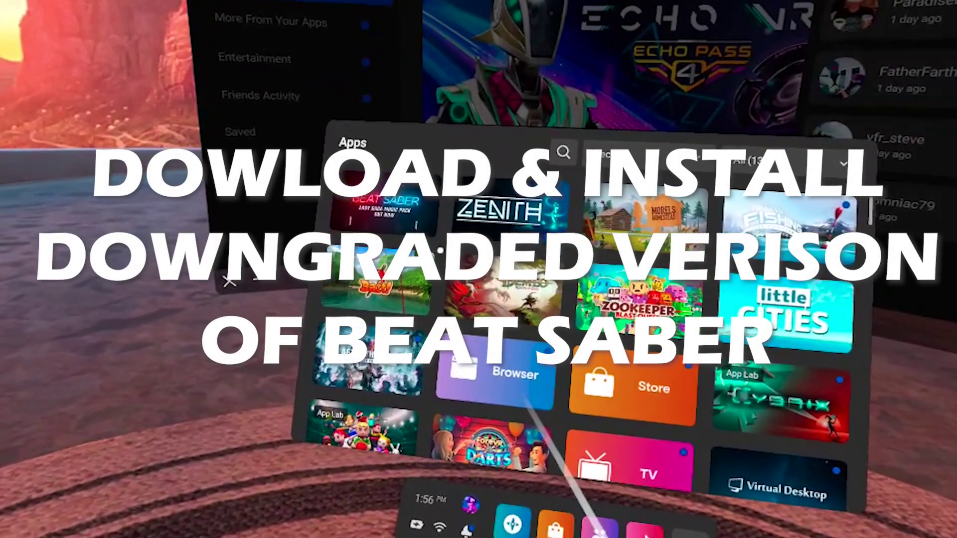
{"action": "mouse_move", "coordinate": [362, 233]}
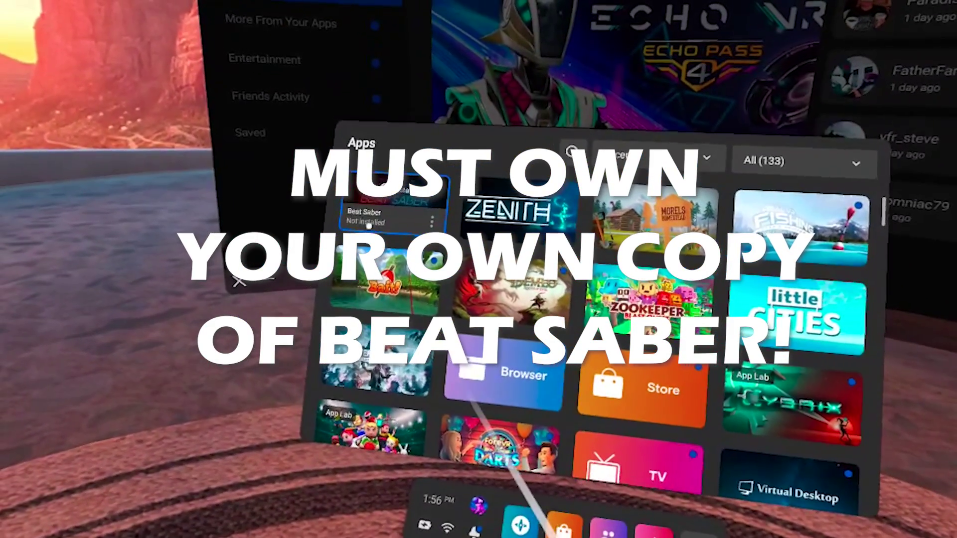
{"action": "mouse_move", "coordinate": [393, 220]}
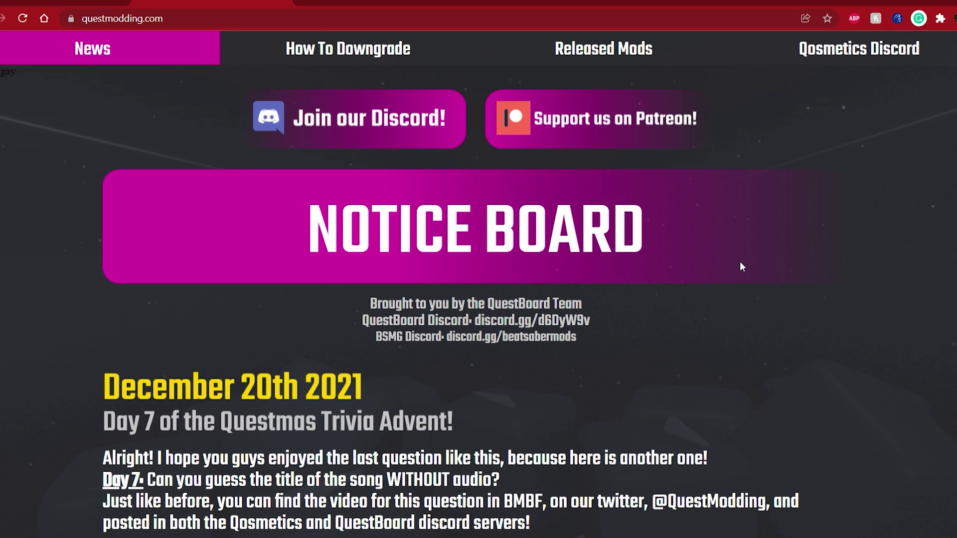
- Open questmodding.com's How To Downgrade guide and download Beat Saber 1.17.1
{"action": "left_click", "coordinate": [430, 49]}
{"action": "scroll", "coordinate": [339, 269], "scroll_direction": "down", "scroll_amount": 20}
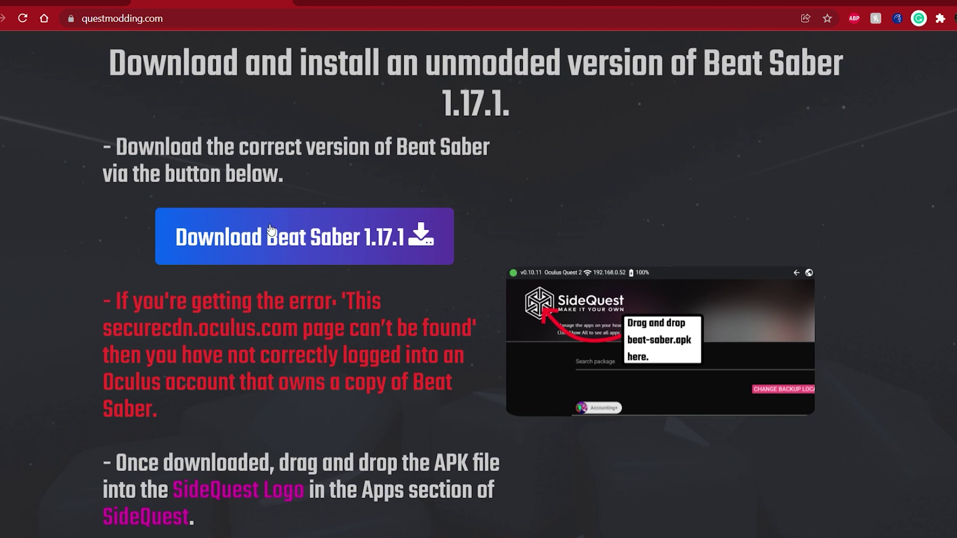
{"action": "left_click", "coordinate": [191, 249]}
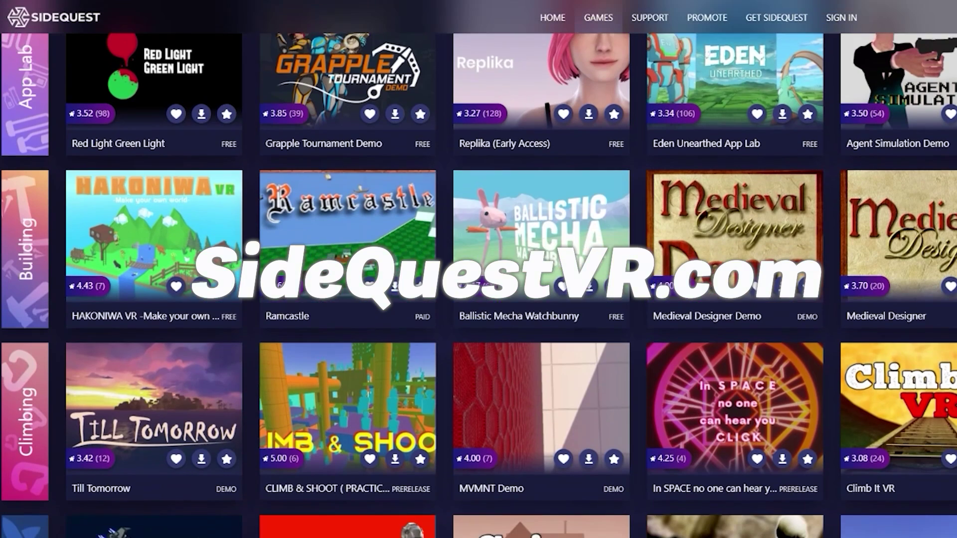
{"action": "scroll", "coordinate": [478, 269], "scroll_direction": "down", "scroll_amount": 3}
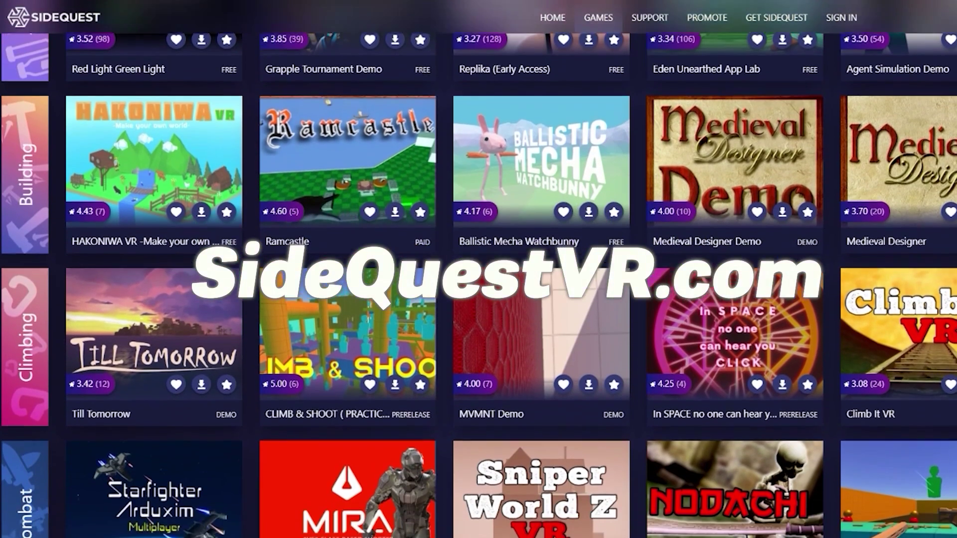
{"action": "scroll", "coordinate": [479, 269], "scroll_direction": "down", "scroll_amount": 3}
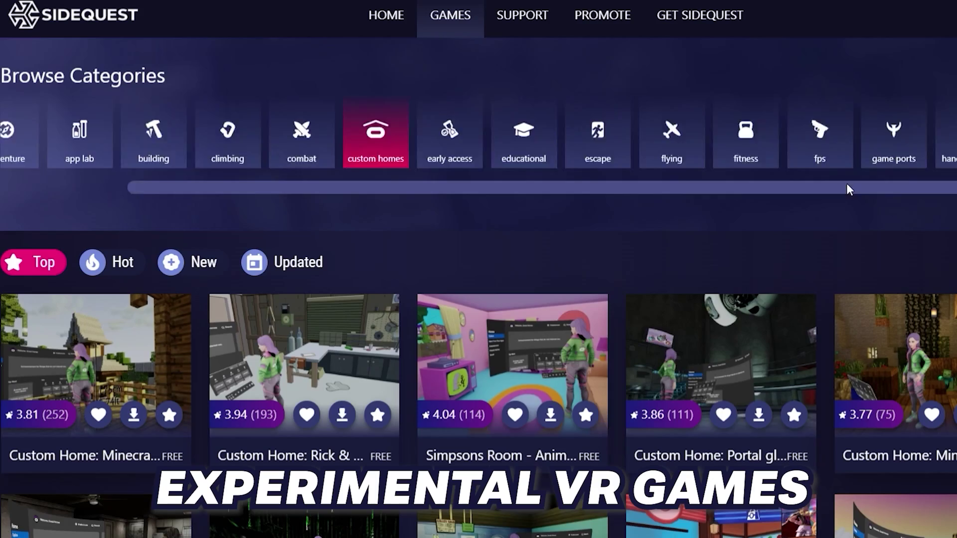
{"action": "left_click_drag", "start_coordinate": [846, 184], "coordinate": [886, 180]}
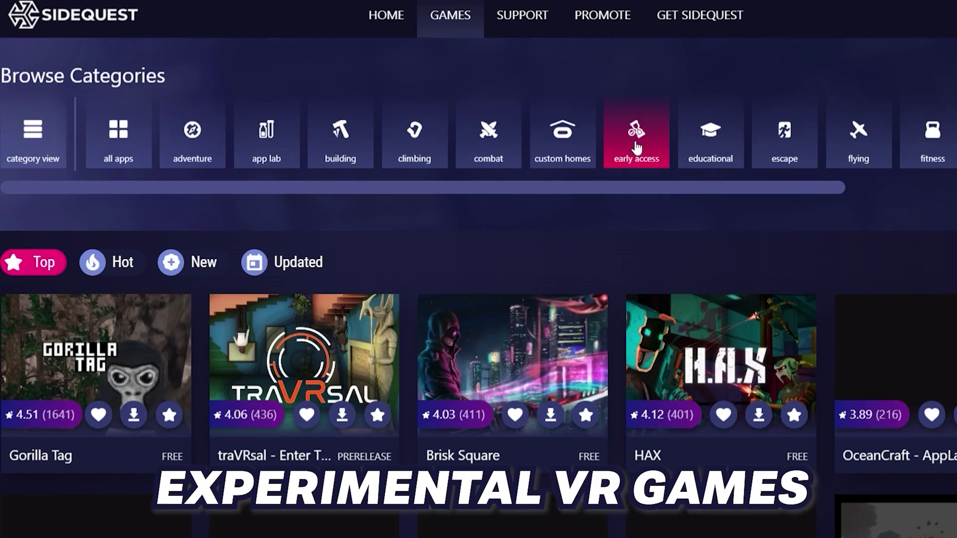
{"action": "scroll", "coordinate": [666, 309], "scroll_direction": "down", "scroll_amount": 5}
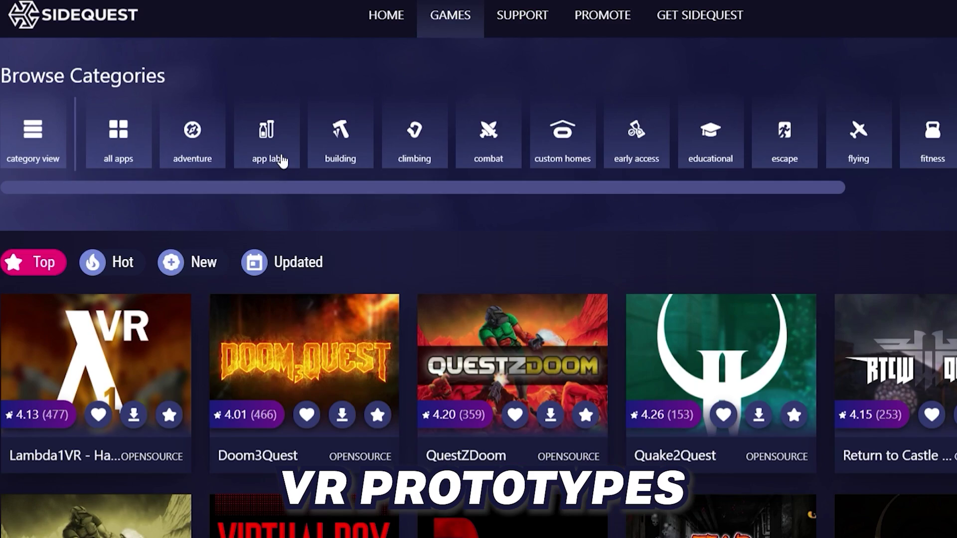
{"action": "scroll", "coordinate": [617, 358], "scroll_direction": "down", "scroll_amount": 3}
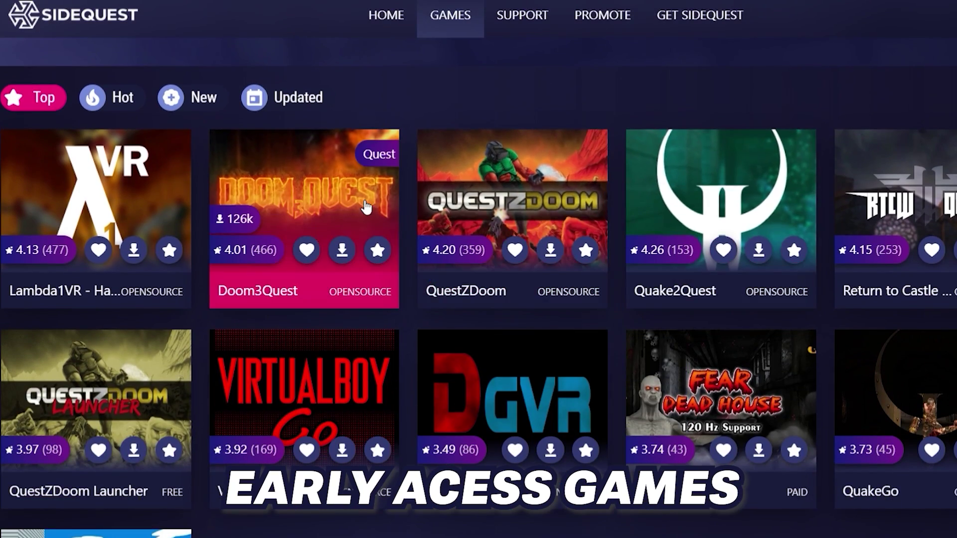
{"action": "left_click", "coordinate": [304, 215]}
{"action": "scroll", "coordinate": [832, 240], "scroll_direction": "down", "scroll_amount": 3}
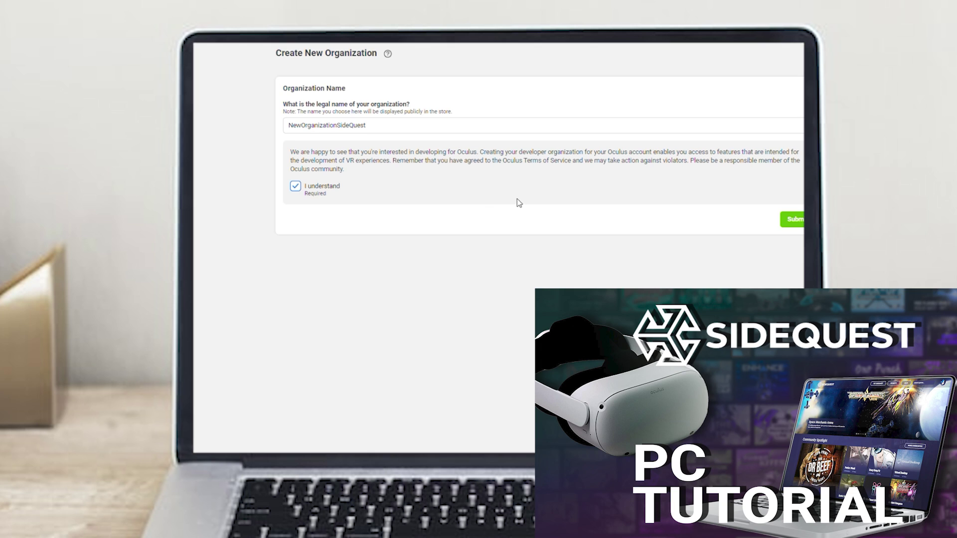
- Submit the new developer organization to reach the non-disclosure agreement
{"action": "left_click", "coordinate": [798, 221]}
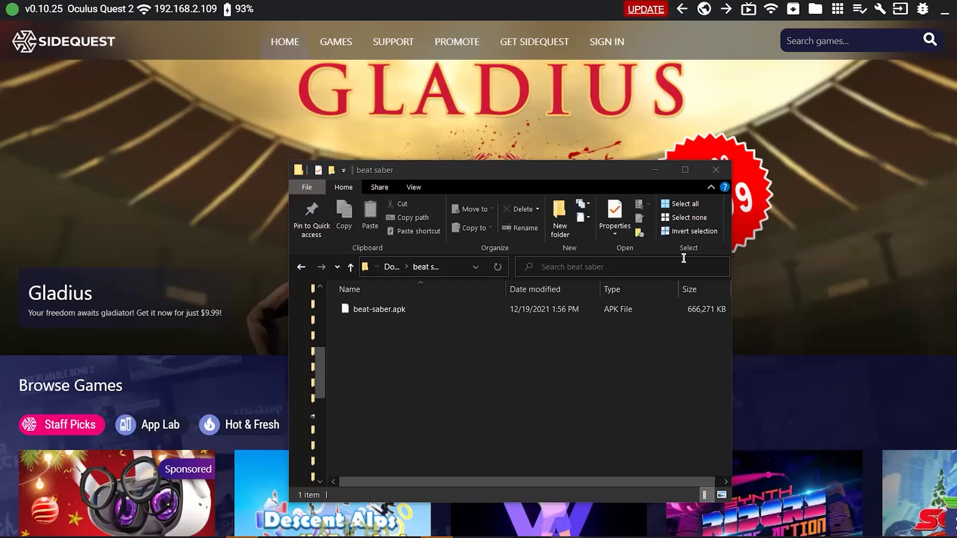
- Install beat-saber.apk from Downloads\beat saber onto the Quest 2 through SideQuest
{"action": "left_click_drag", "start_coordinate": [540, 177], "coordinate": [525, 156]}
{"action": "left_click_drag", "start_coordinate": [362, 293], "coordinate": [32, 62]}
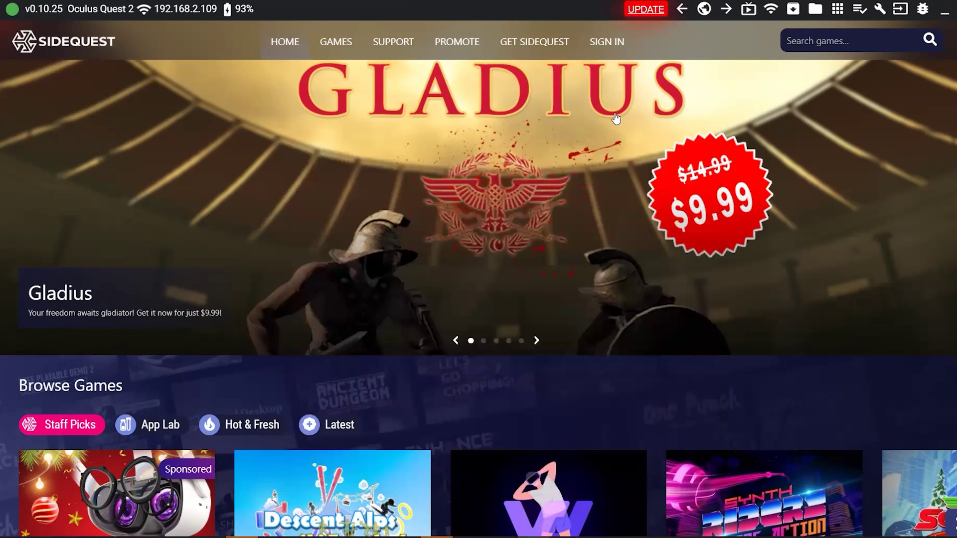
{"action": "left_click", "coordinate": [793, 10]}
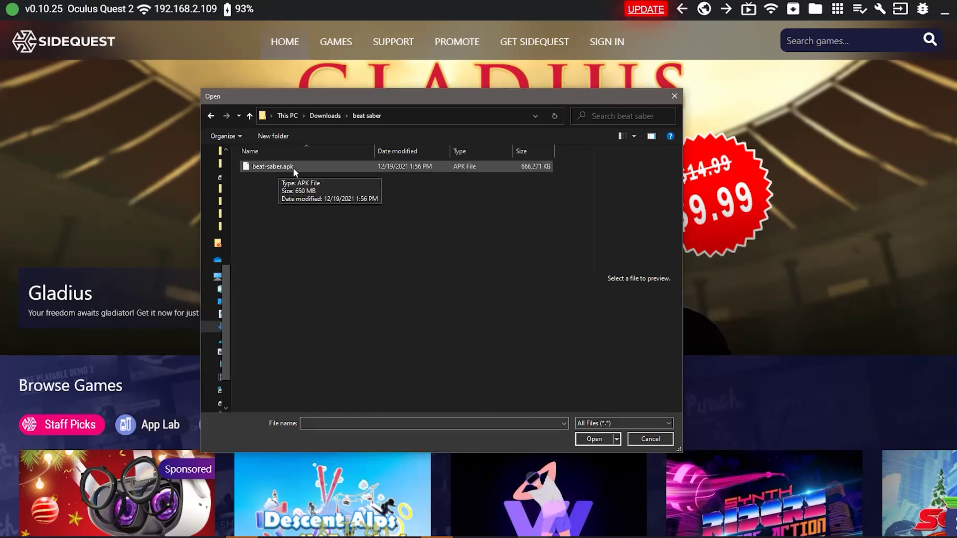
{"action": "left_click", "coordinate": [293, 168]}
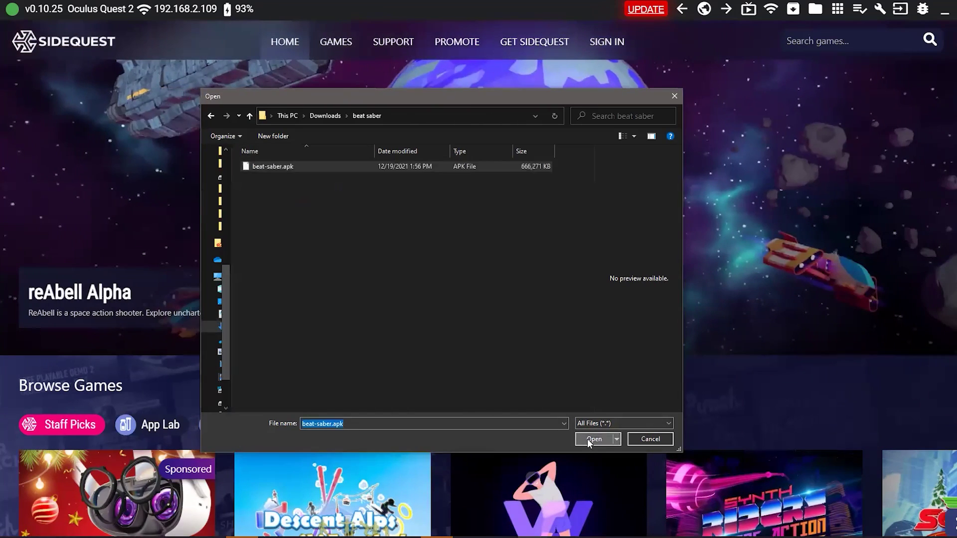
{"action": "left_click", "coordinate": [588, 439]}
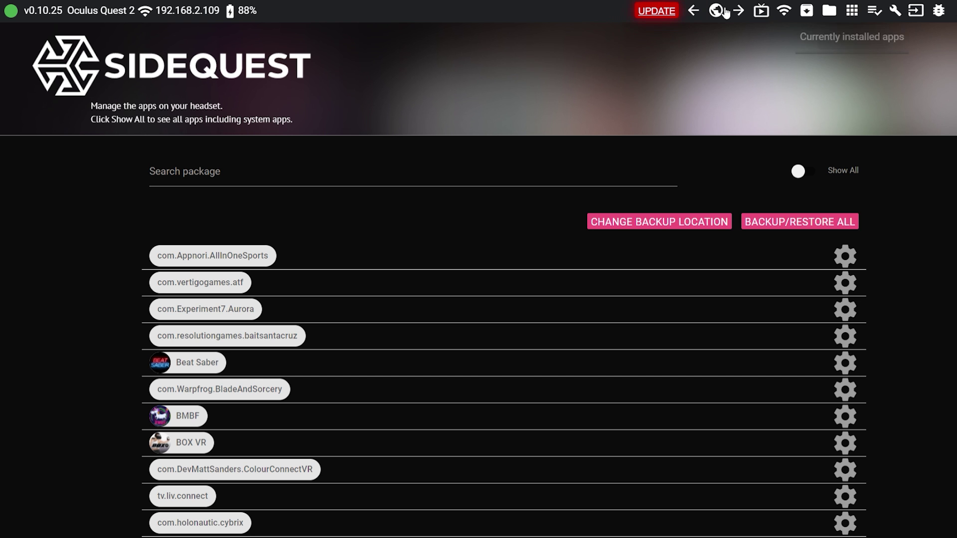
- Search SideQuest's home store for BMBF and review its app page
{"action": "left_click", "coordinate": [716, 12]}
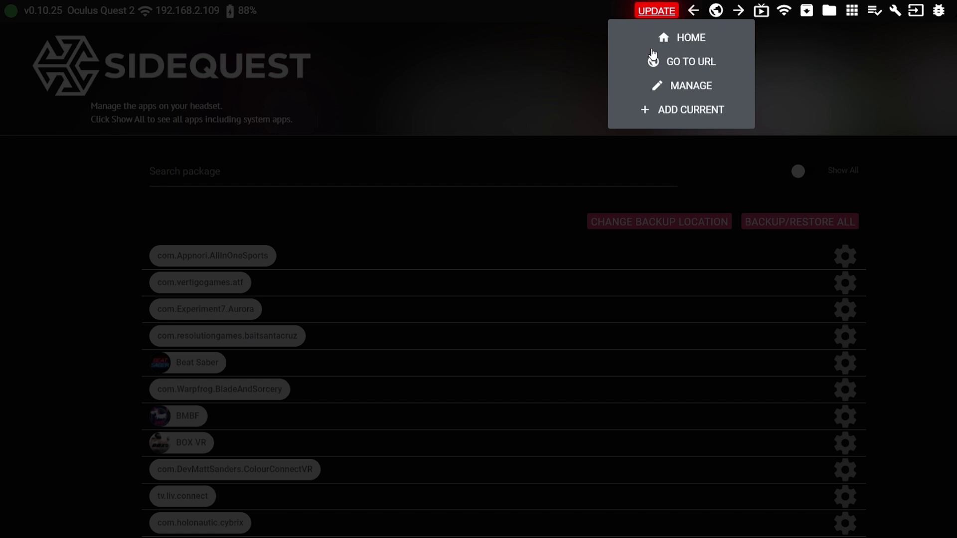
{"action": "left_click", "coordinate": [690, 39]}
{"action": "left_click", "coordinate": [830, 45]}
{"action": "type", "text": "BMBF"}
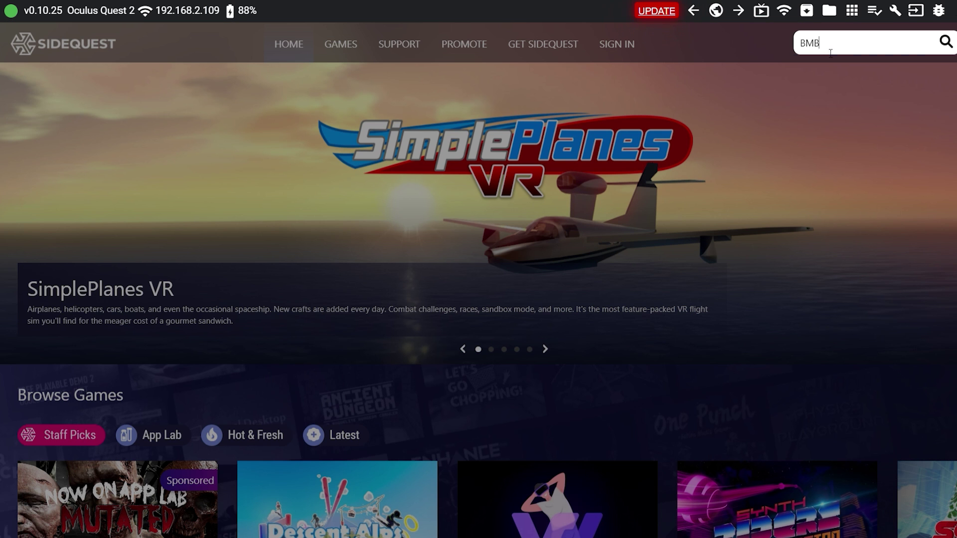
{"action": "left_click", "coordinate": [825, 71]}
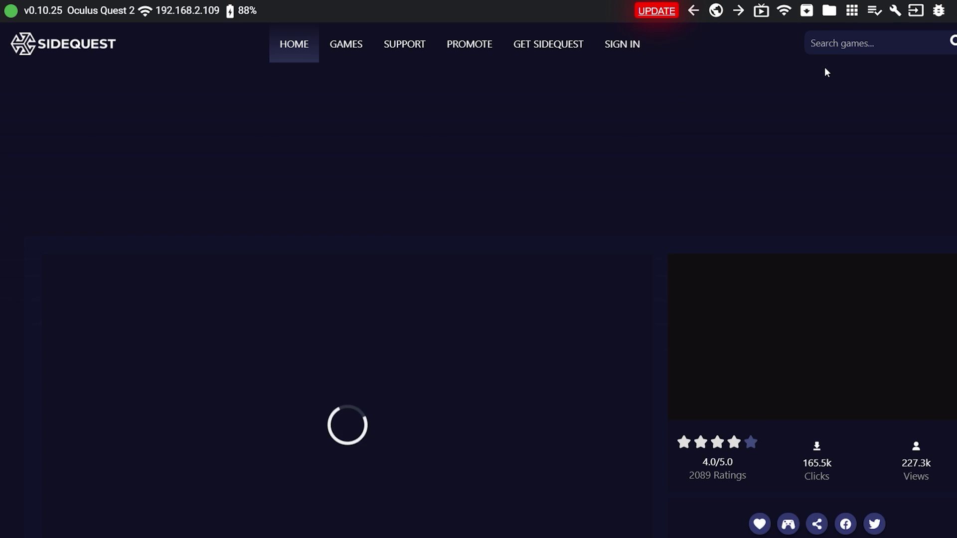
{"action": "scroll", "coordinate": [773, 258], "scroll_direction": "down", "scroll_amount": 1}
{"action": "scroll", "coordinate": [773, 264], "scroll_direction": "down", "scroll_amount": 2}
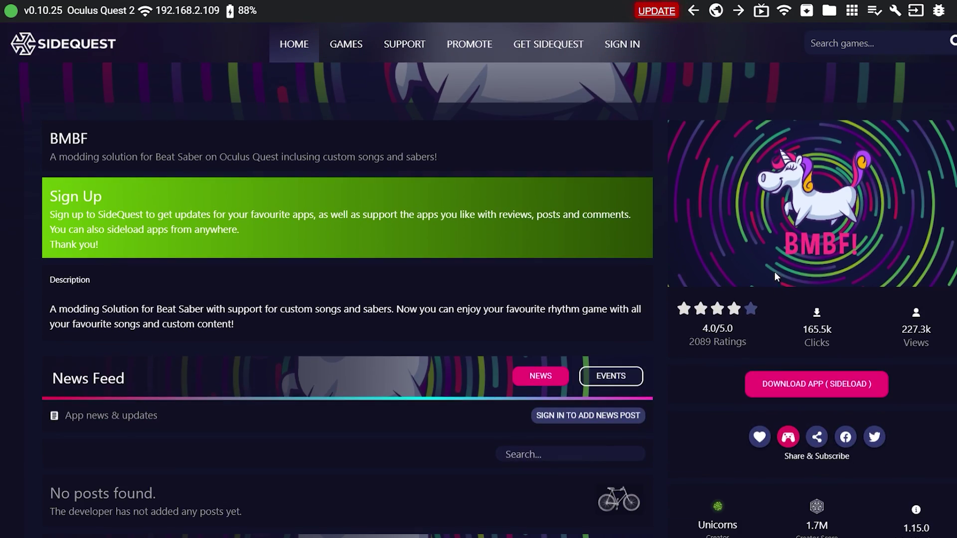
{"action": "scroll", "coordinate": [848, 387], "scroll_direction": "down", "scroll_amount": 1}
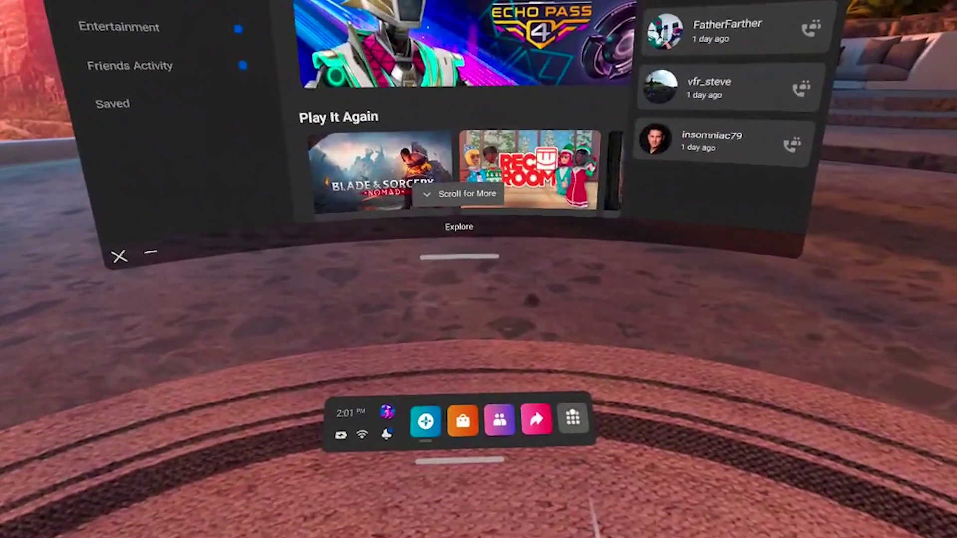
- Launch BMBF from the headset's Apps library filtered to Unknown Sources
{"action": "left_click", "coordinate": [573, 418]}
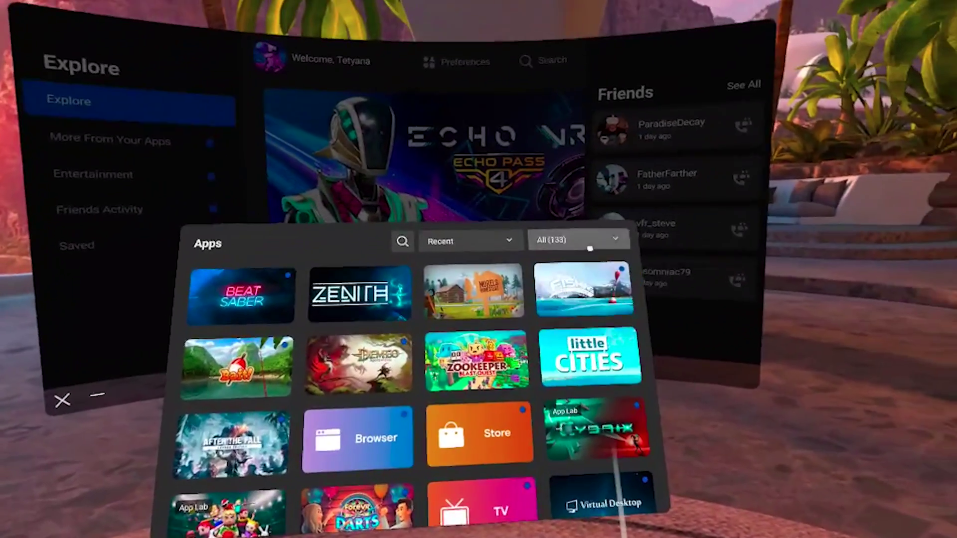
{"action": "left_click", "coordinate": [580, 240]}
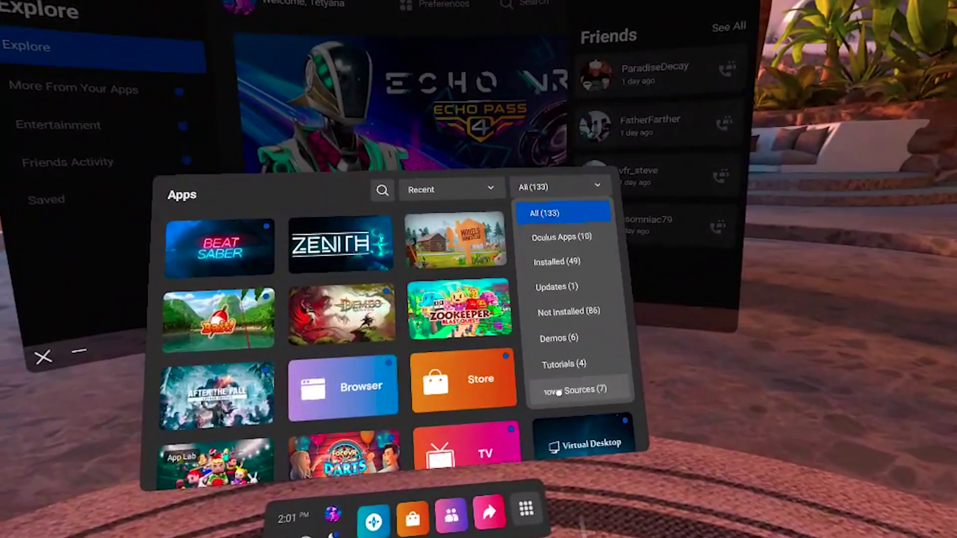
{"action": "left_click", "coordinate": [558, 392]}
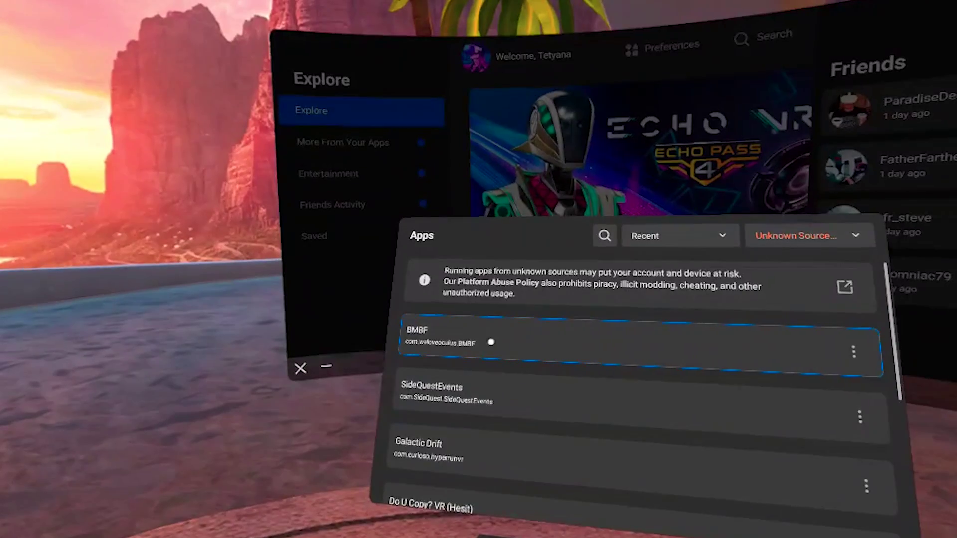
{"action": "left_click", "coordinate": [500, 343]}
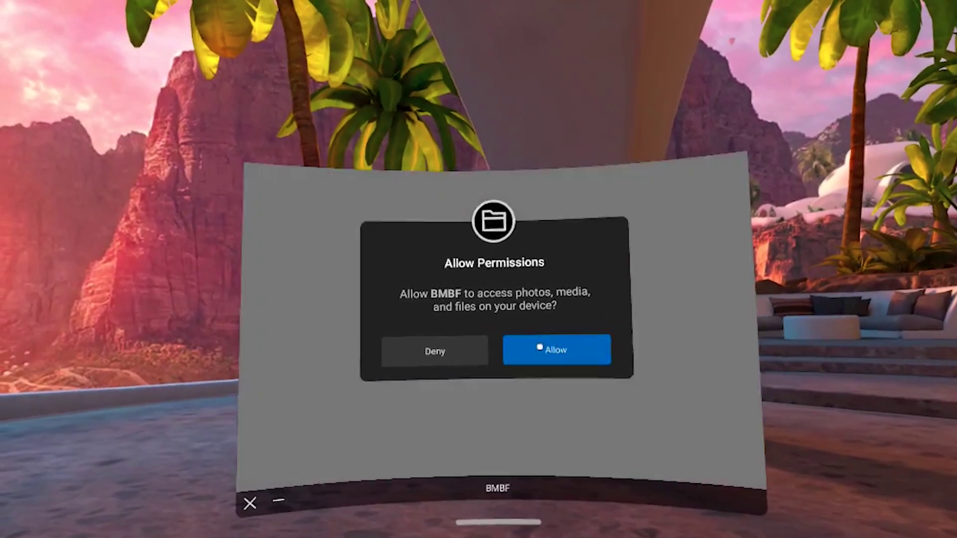
- Grant BMBF file access and continue past the first setup step
{"action": "left_click", "coordinate": [535, 339]}
{"action": "left_click", "coordinate": [350, 395]}
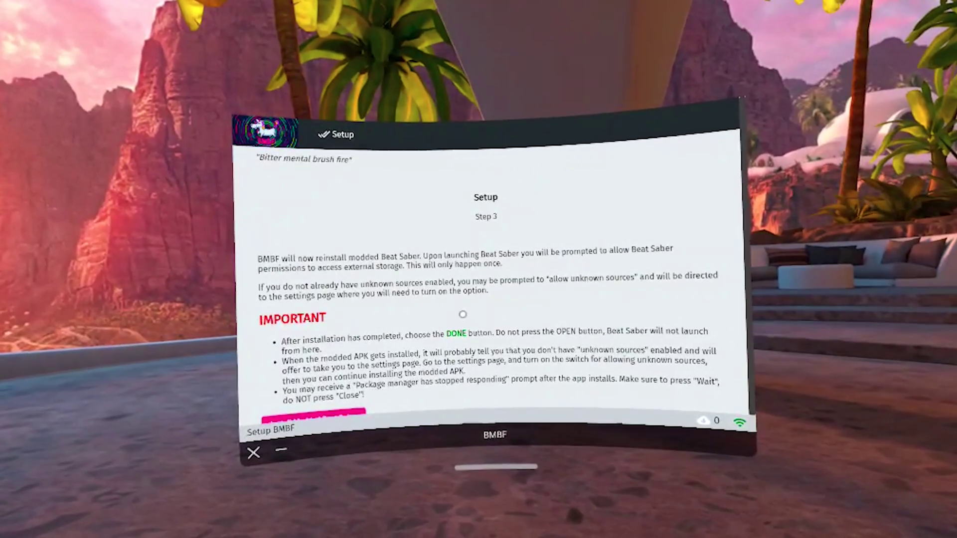
{"action": "scroll", "coordinate": [465, 317], "scroll_direction": "down", "scroll_amount": 2}
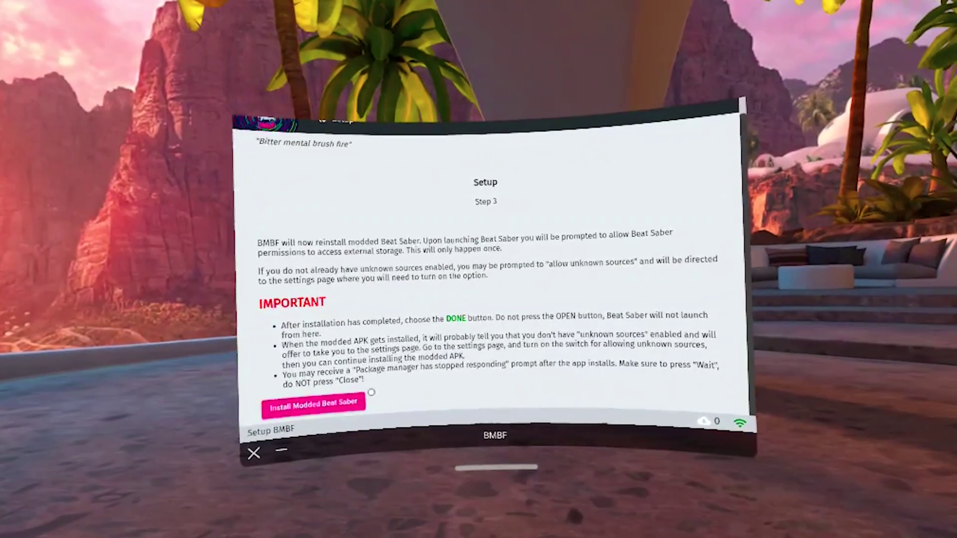
- Allow installs from BMBF as an unknown source and install modded Beat Saber
{"action": "left_click", "coordinate": [343, 402]}
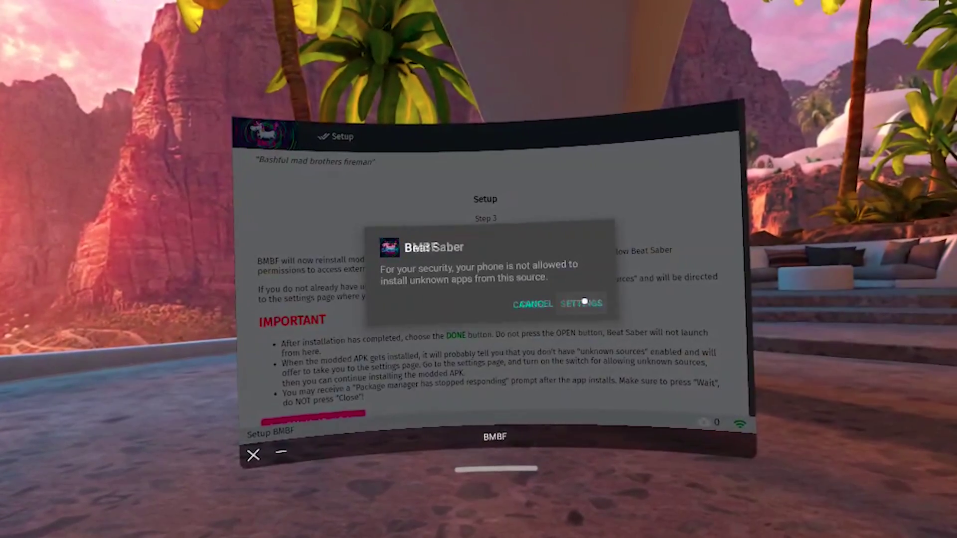
{"action": "left_click", "coordinate": [584, 302]}
{"action": "left_click", "coordinate": [693, 286]}
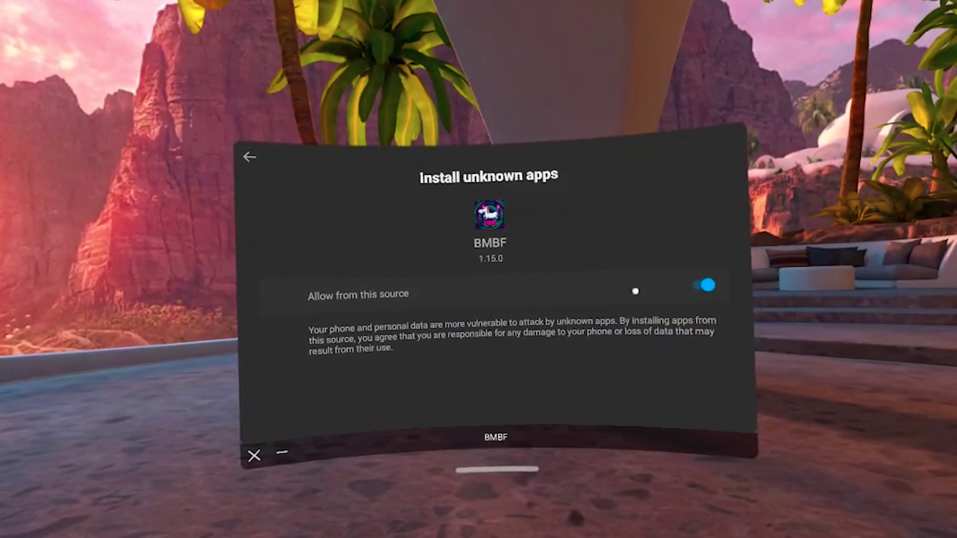
{"action": "left_click", "coordinate": [256, 160]}
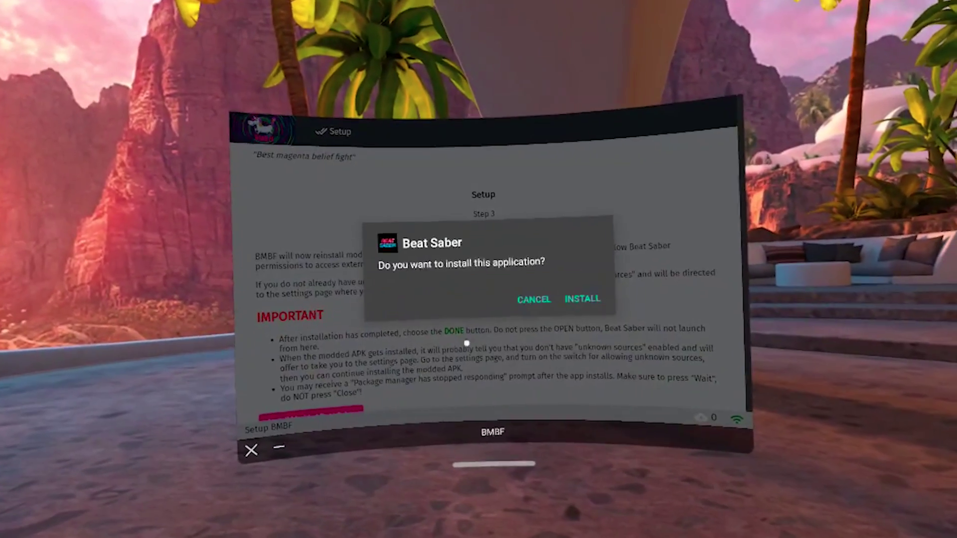
{"action": "left_click", "coordinate": [582, 299]}
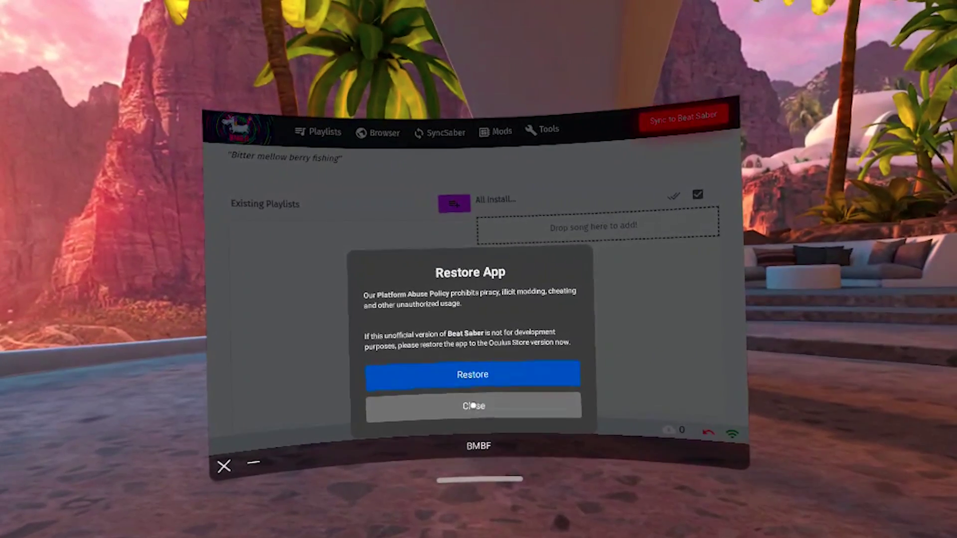
- Dismiss the Restore App warning and start modded Beat Saber
{"action": "left_click", "coordinate": [474, 406]}
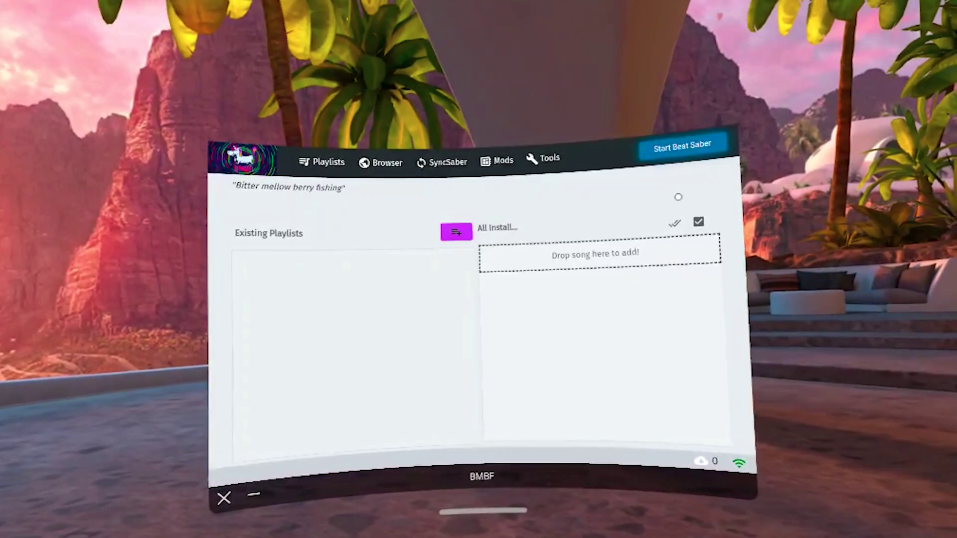
{"action": "left_click", "coordinate": [667, 152]}
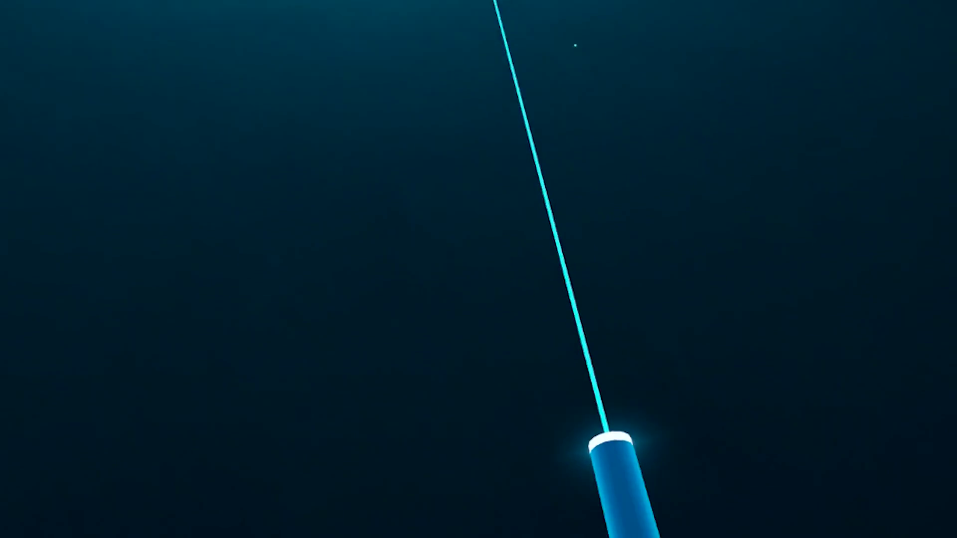